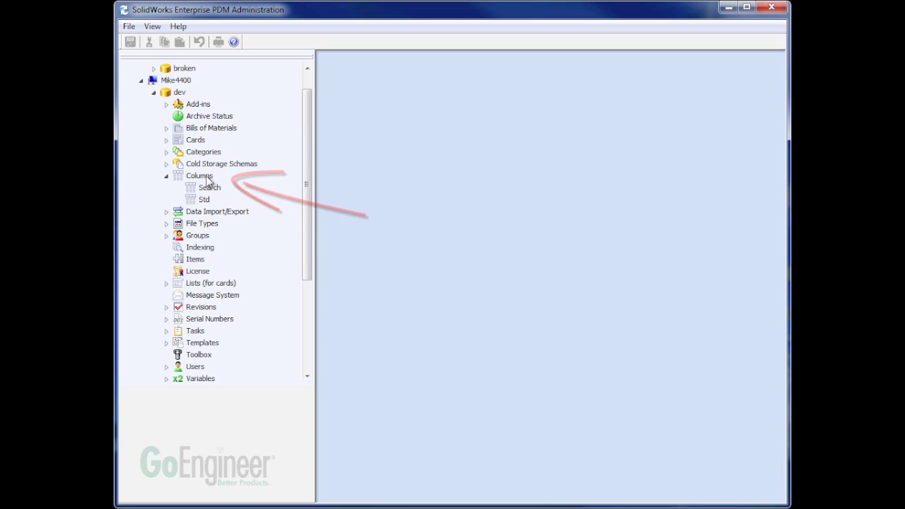
Step: Create a new column set named Special with type Search Result
right_click(206, 177)
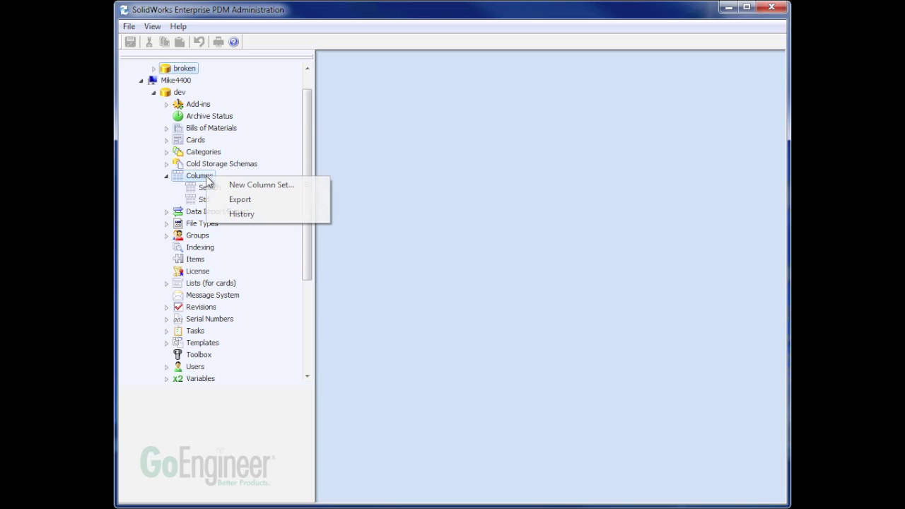
left_click(253, 185)
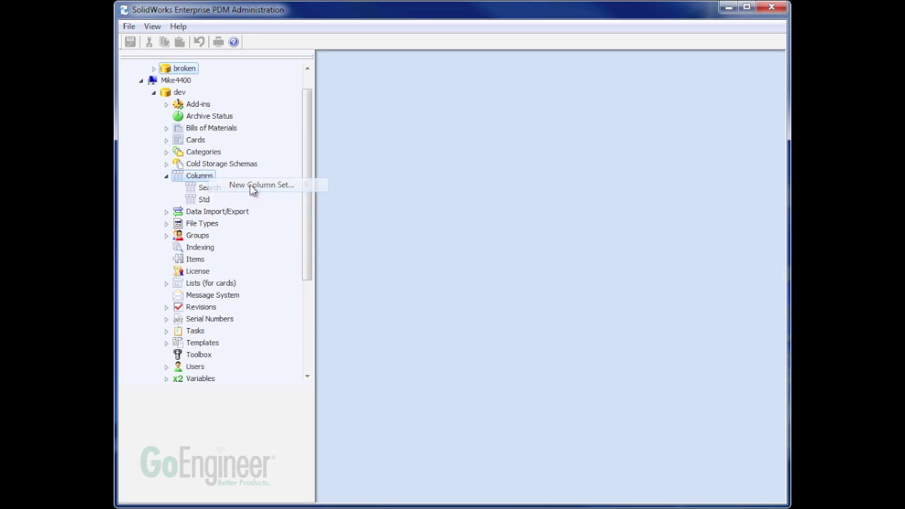
type("Special")
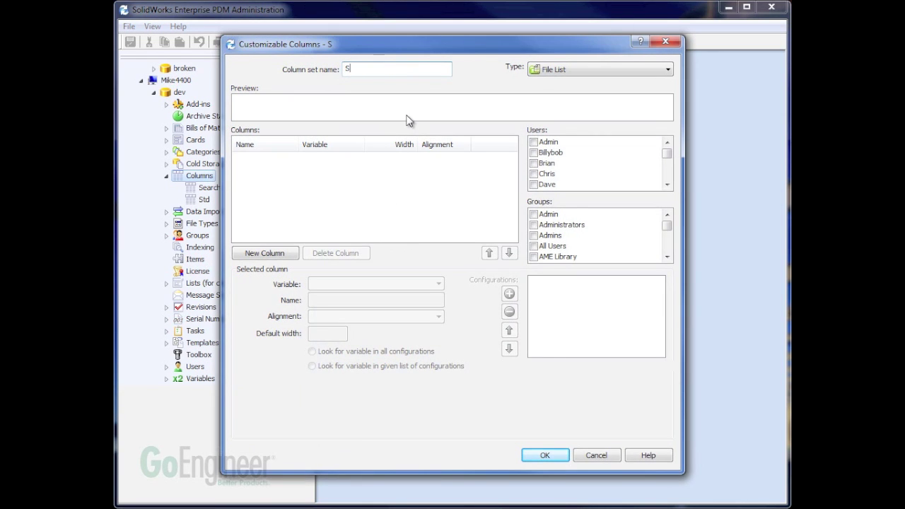
left_click(545, 69)
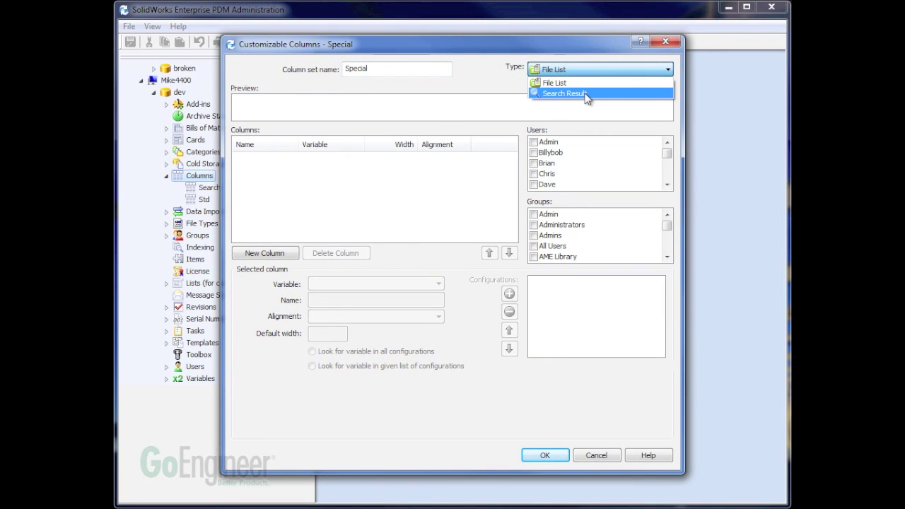
left_click(566, 94)
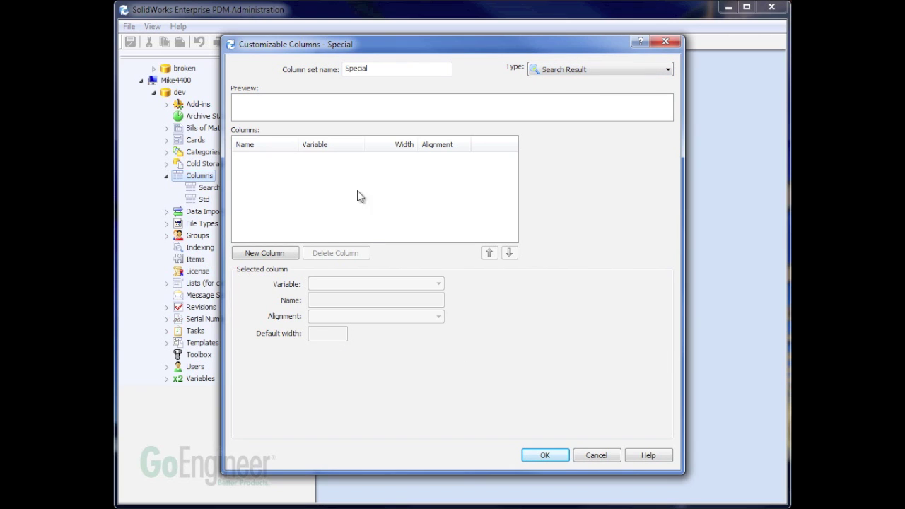
Step: Add Name, Found In and Revision columns to the Special set and save it
left_click(281, 257)
left_click(355, 290)
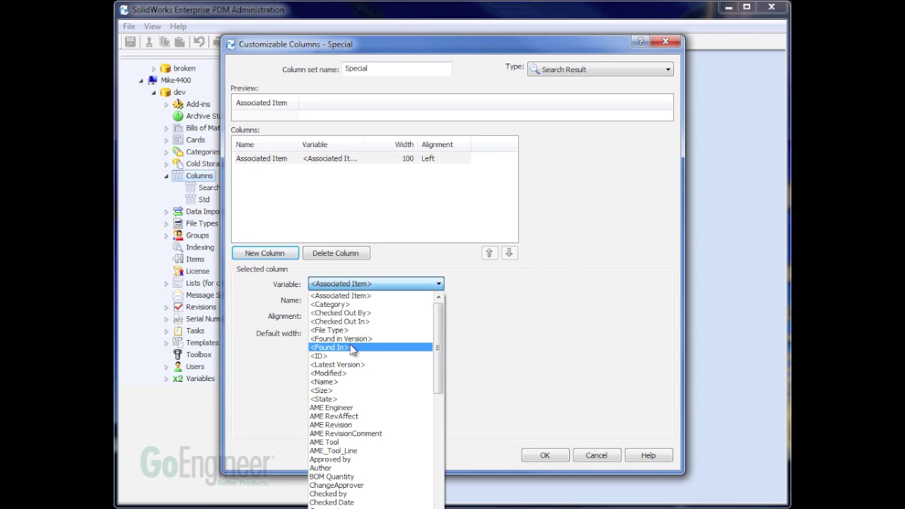
left_click(338, 382)
left_click(280, 258)
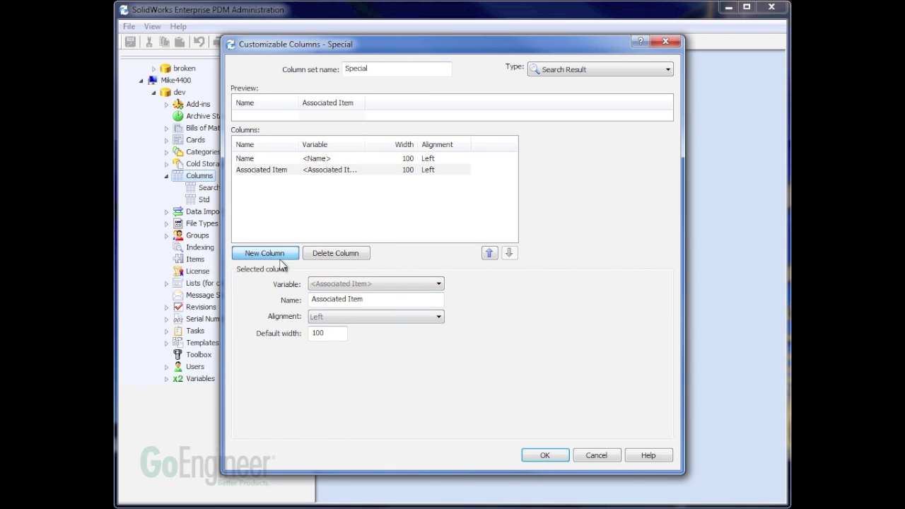
left_click(367, 283)
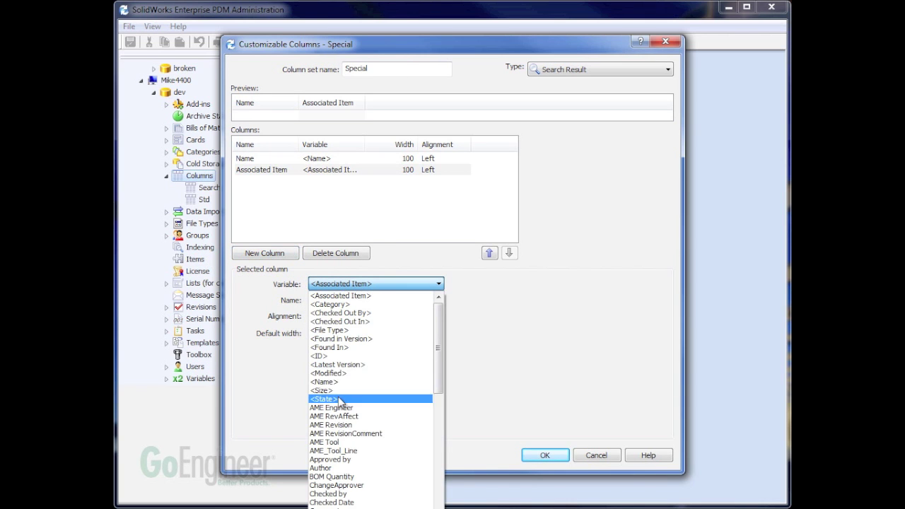
left_click(334, 347)
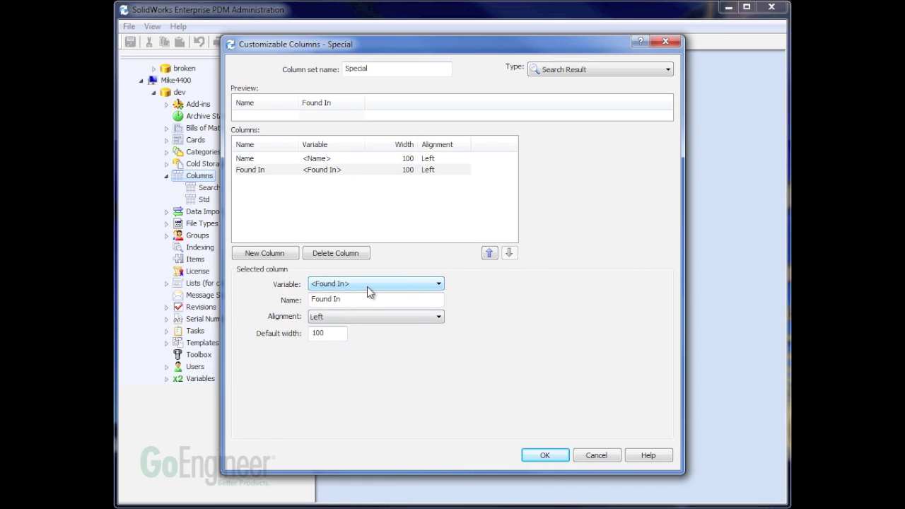
left_click(277, 256)
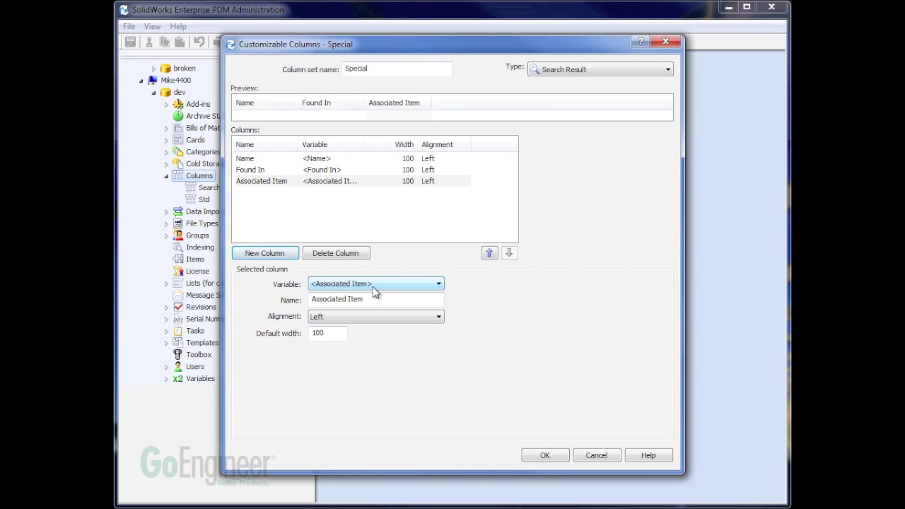
left_click(377, 286)
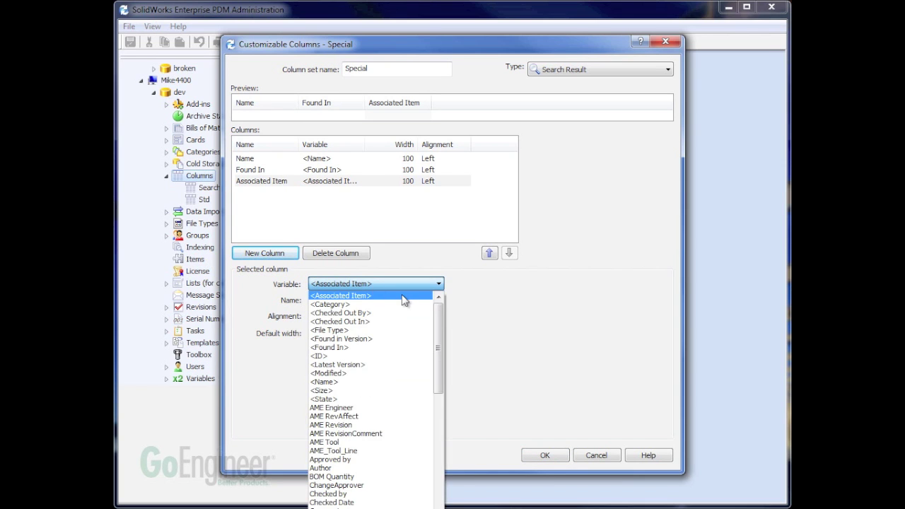
left_click_drag(442, 320, 442, 488)
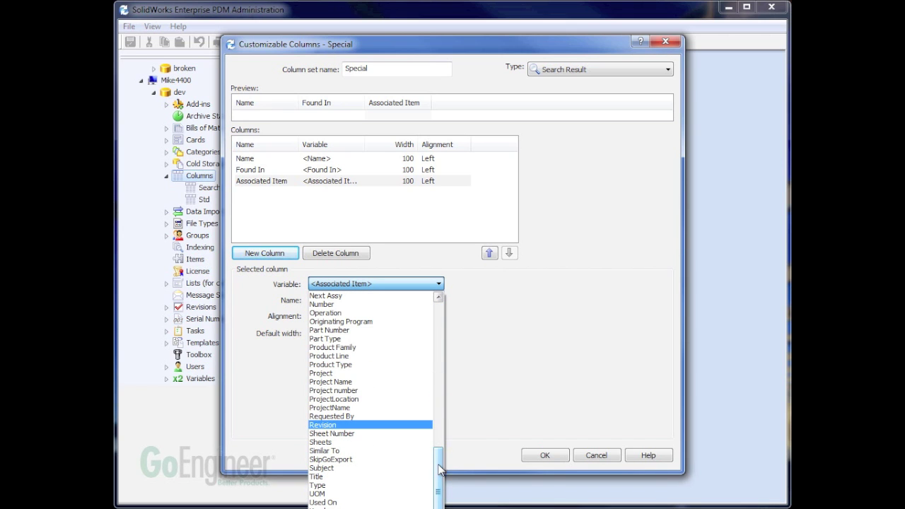
left_click(348, 425)
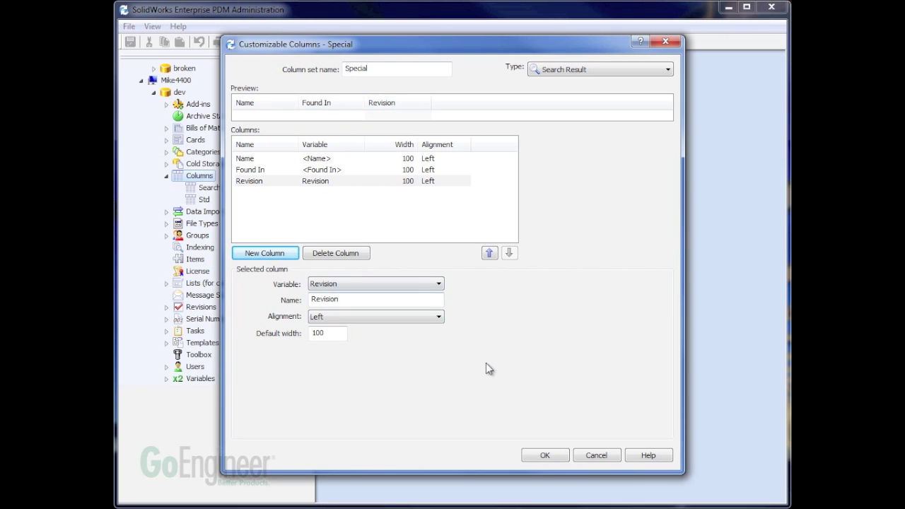
left_click(545, 455)
Step: Open the Complete Search card from Cards > Search Cards for editing
left_click(167, 200)
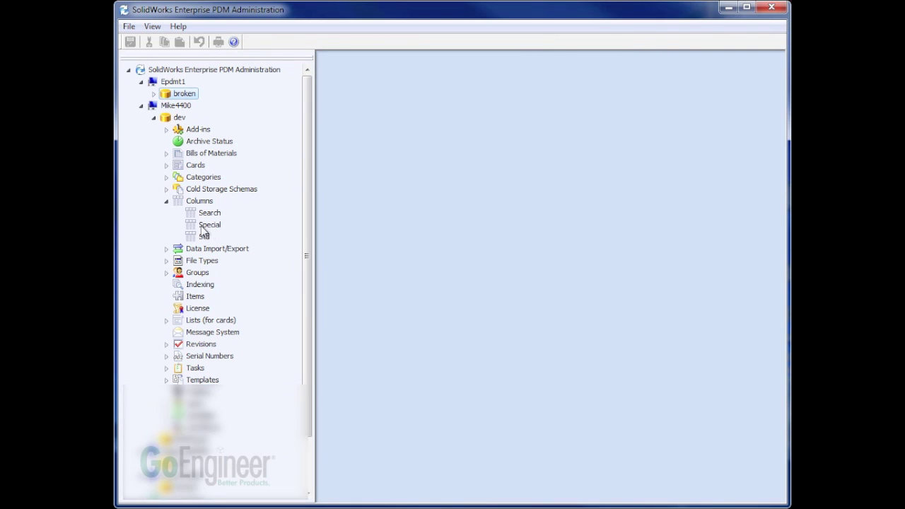
left_click(167, 201)
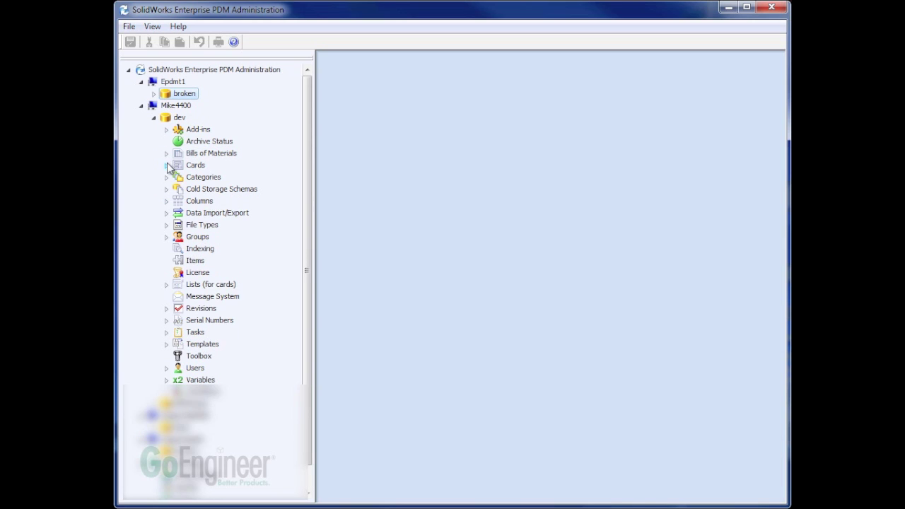
left_click(167, 166)
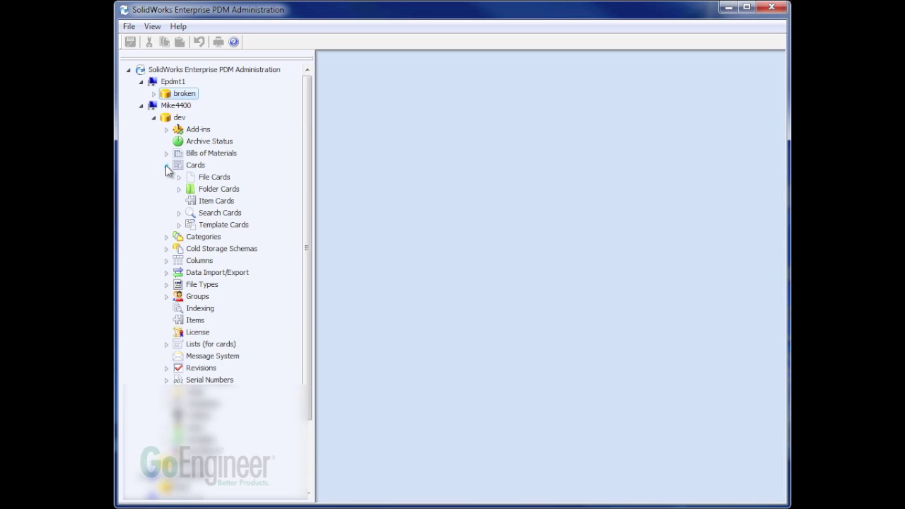
left_click(179, 213)
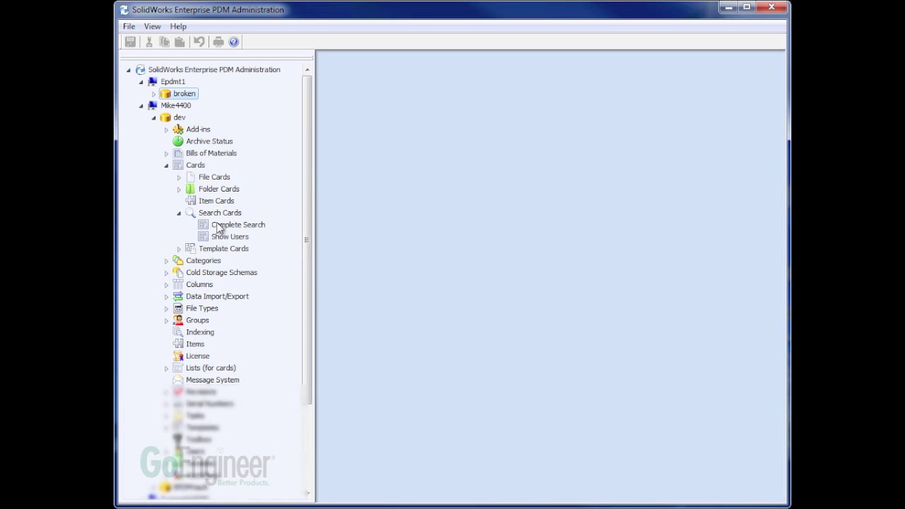
right_click(222, 227)
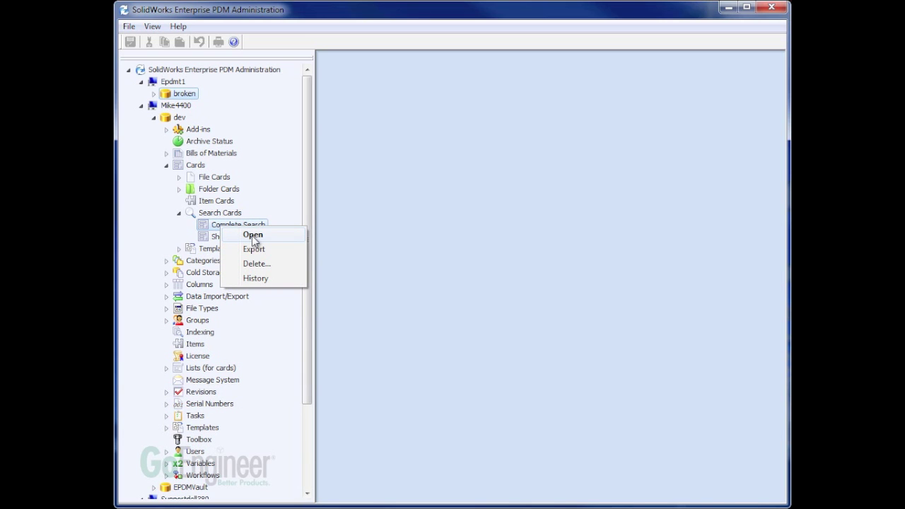
left_click(252, 235)
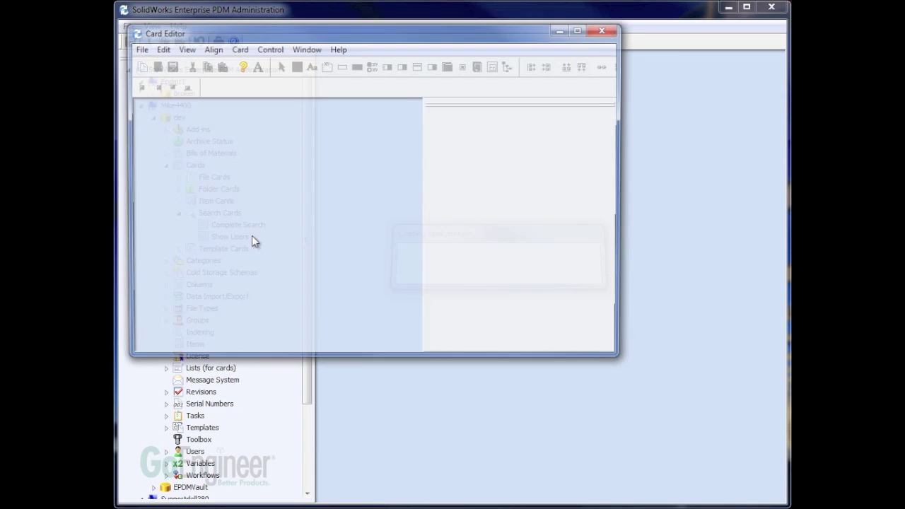
Step: Save the card as a copy named 'Special Revision Search'
left_click(137, 48)
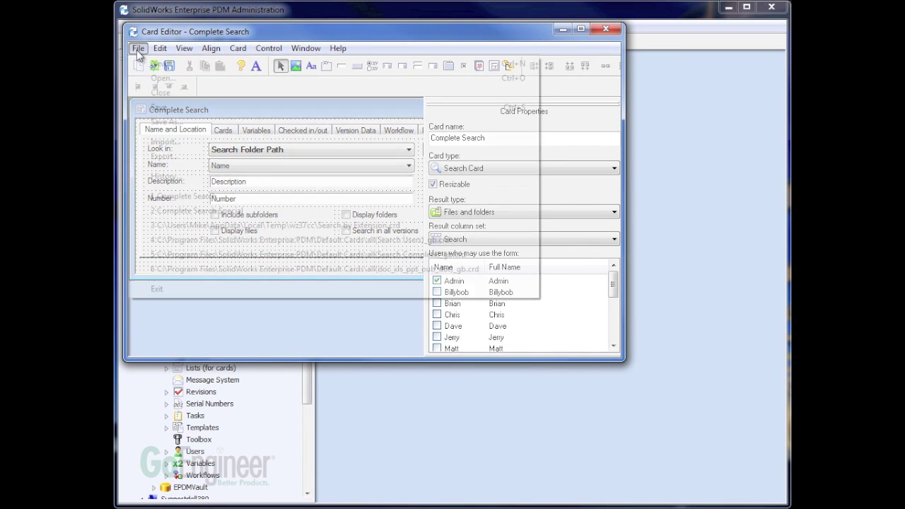
left_click(163, 123)
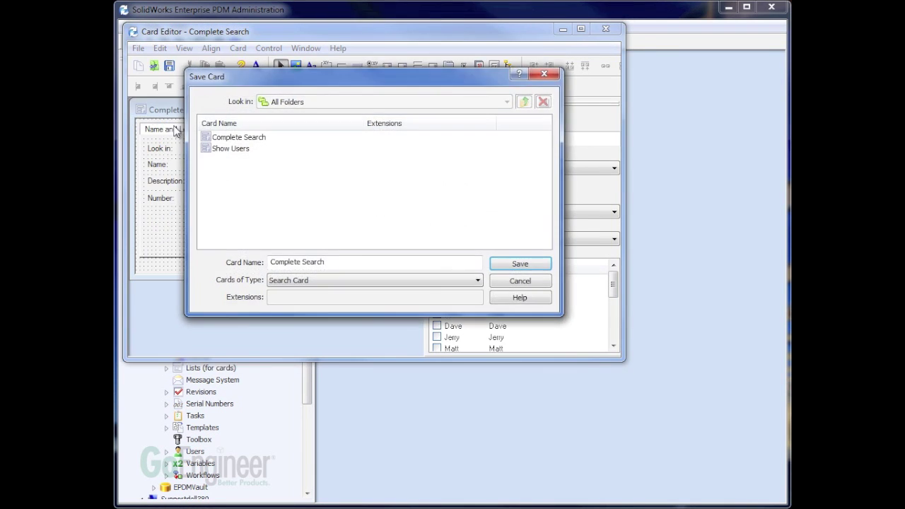
left_click(333, 262)
left_click_drag(334, 262, 243, 260)
type("Spec")
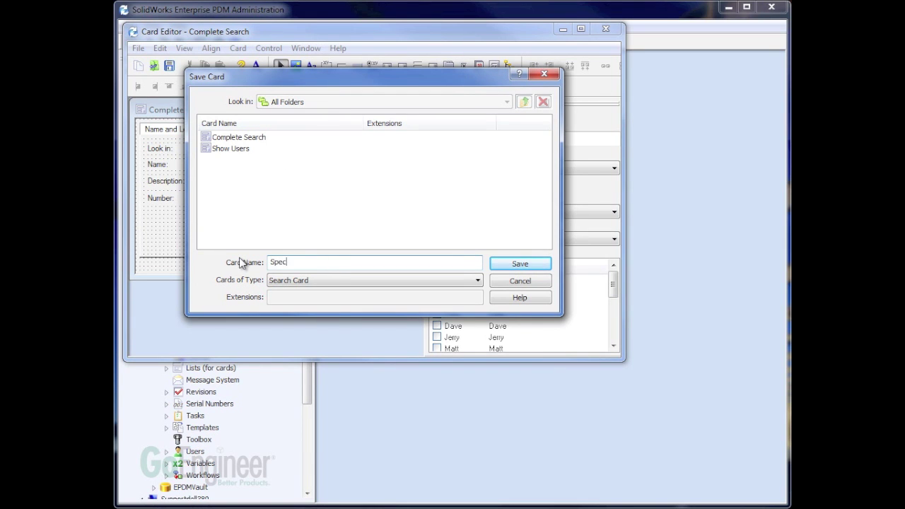
type("ial Revision Search")
left_click(519, 263)
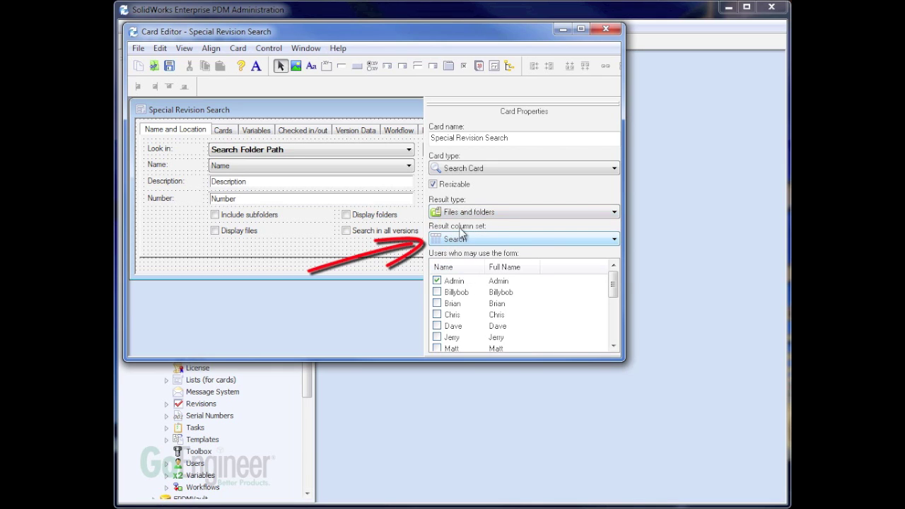
Step: Set the card's result column set to Special, save it, and close the Card Editor
left_click(466, 241)
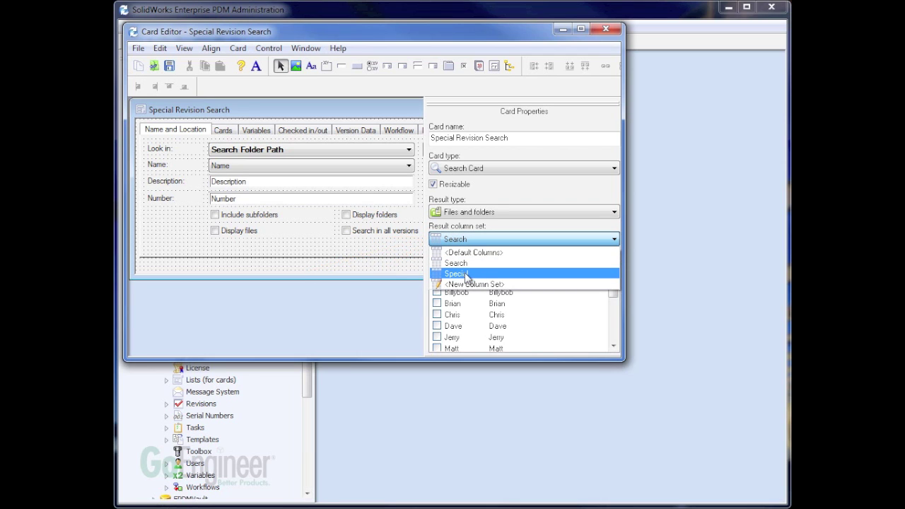
left_click(466, 274)
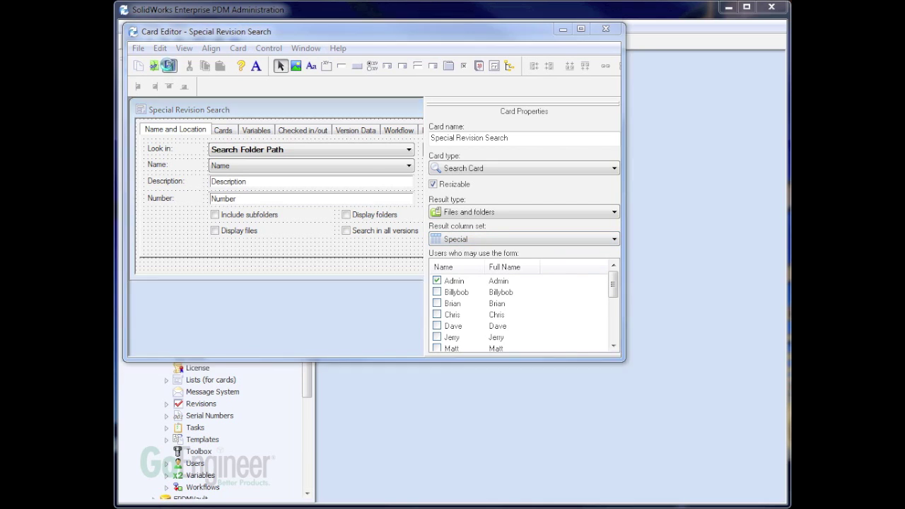
left_click(225, 166)
left_click(604, 30)
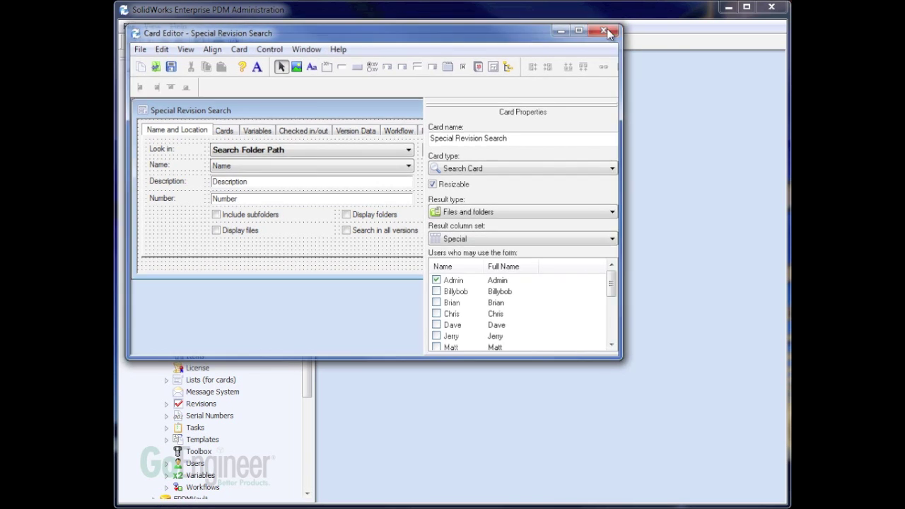
right_click(174, 116)
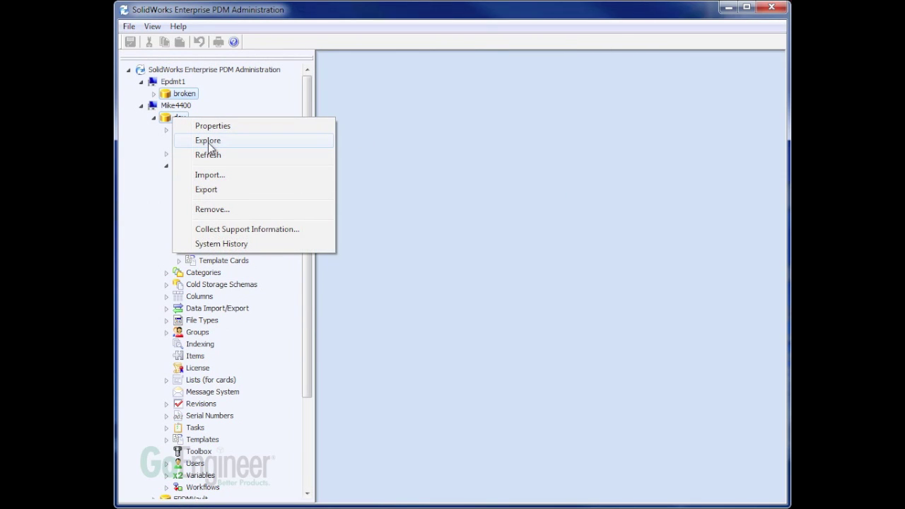
Step: Explore the dev vault in Windows Explorer and launch the Enterprise PDM Search Tool
left_click(209, 144)
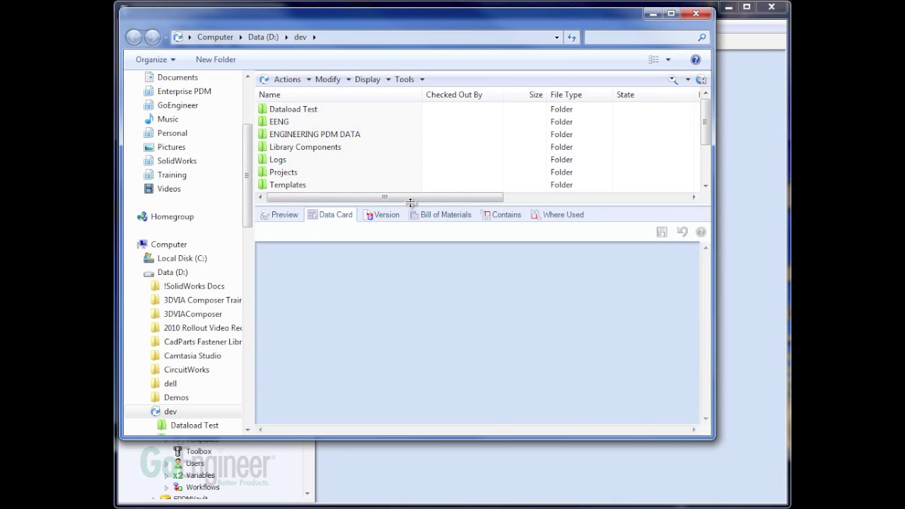
left_click(688, 80)
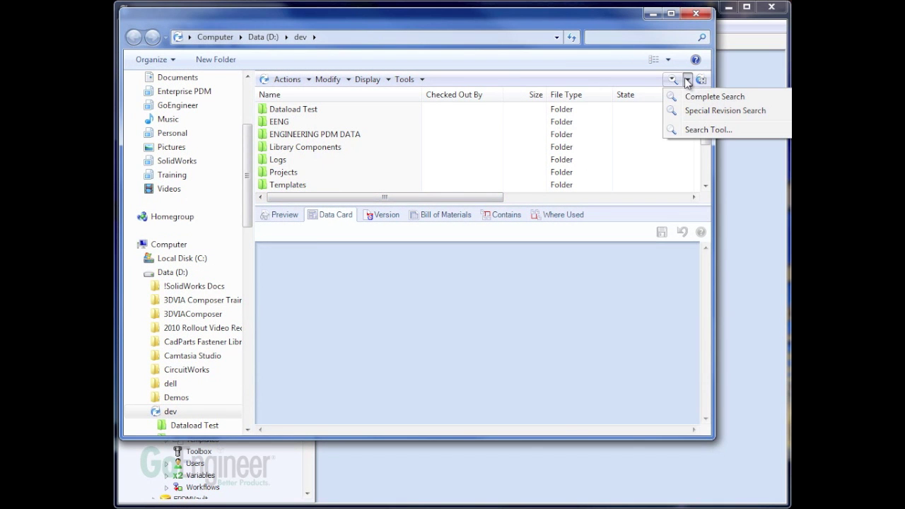
left_click(694, 131)
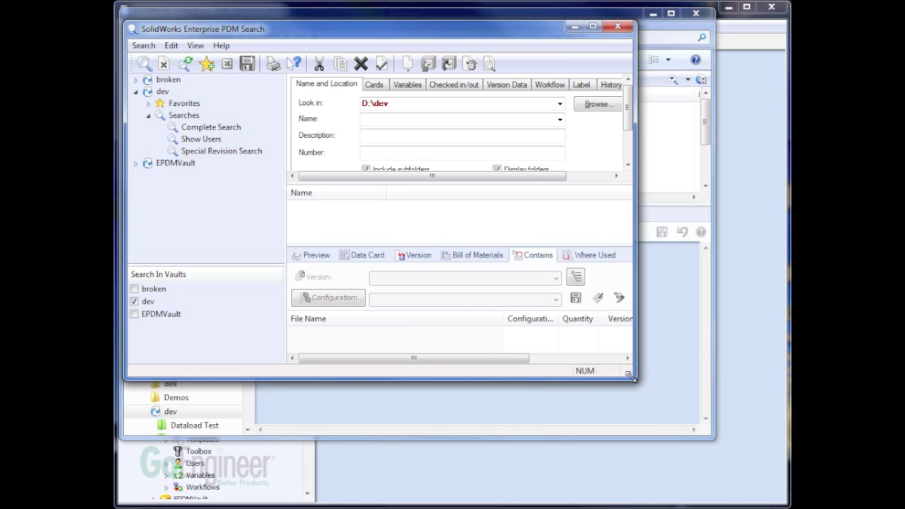
Step: Run Special Revision Search with folders excluded and the Name filter left blank
left_click_drag(632, 376, 776, 495)
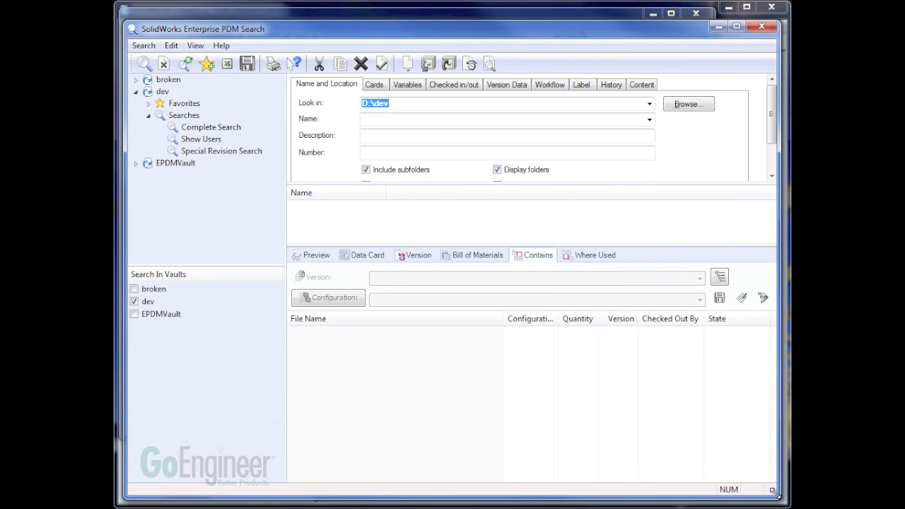
left_click(199, 152)
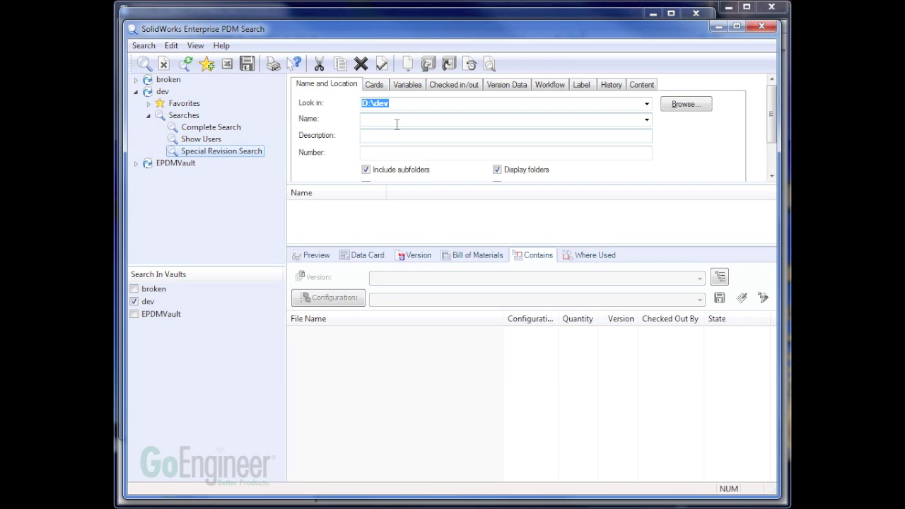
left_click(499, 170)
left_click_drag(529, 182, 530, 205)
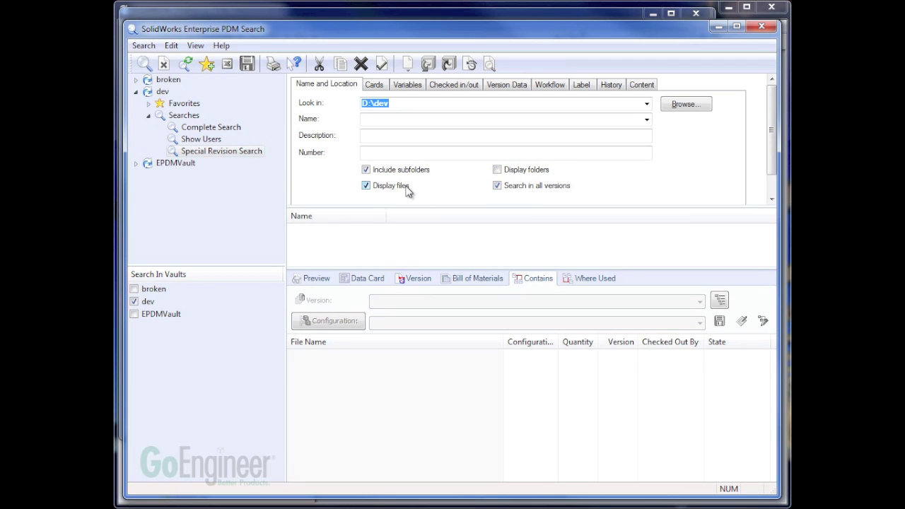
left_click(397, 122)
type("slddrw")
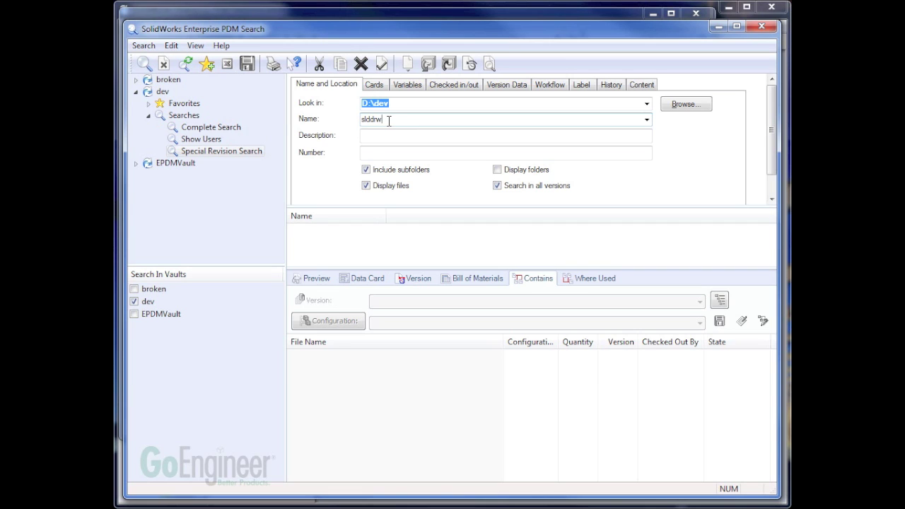
left_click_drag(388, 120, 347, 125)
key("BackSpace")
left_click(143, 66)
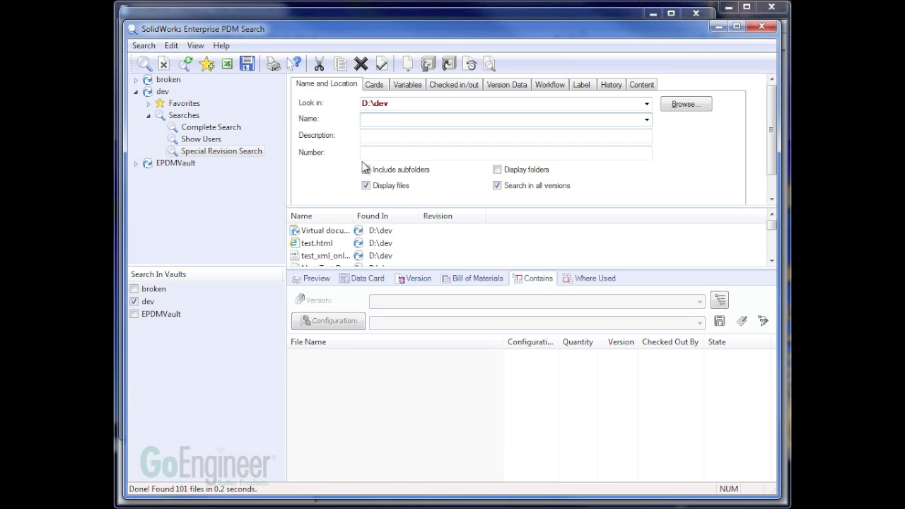
Step: Include subfolders and enlarge the results list to review the 101 found files
left_click(365, 170)
left_click_drag(729, 269, 724, 373)
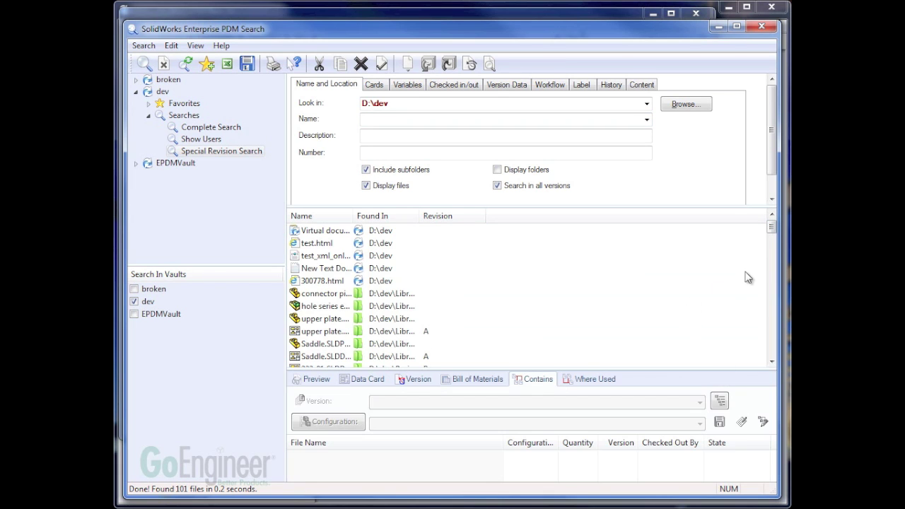
left_click_drag(771, 228, 773, 349)
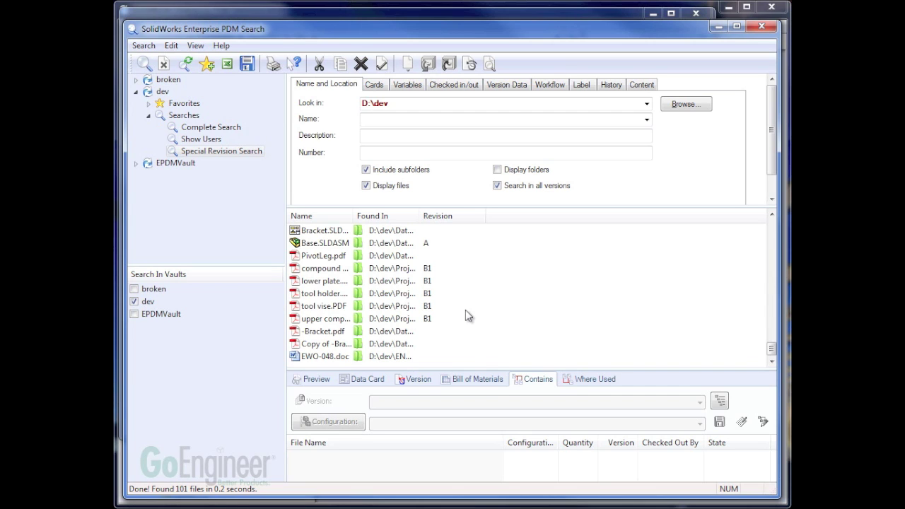
scroll(488, 253, "up", 20)
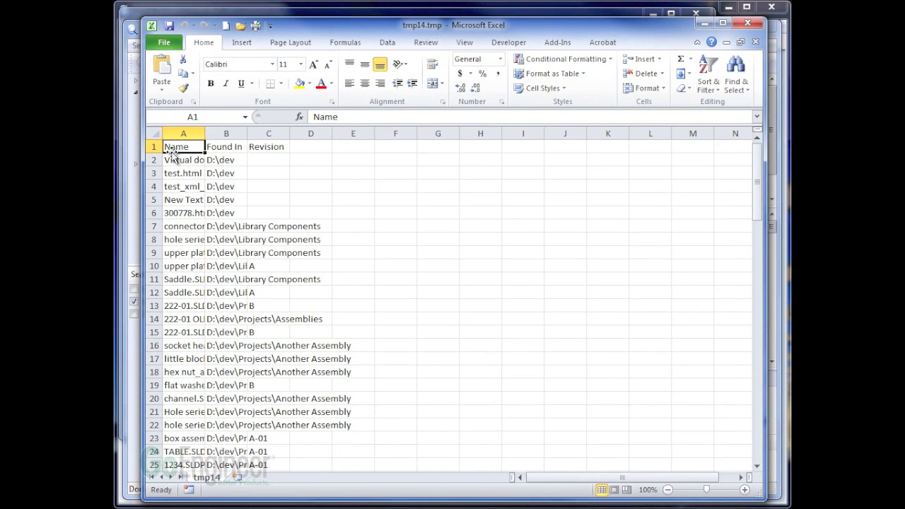
Step: Auto-fit all worksheet columns to their contents
left_click(157, 133)
double_click(204, 133)
left_click(418, 189)
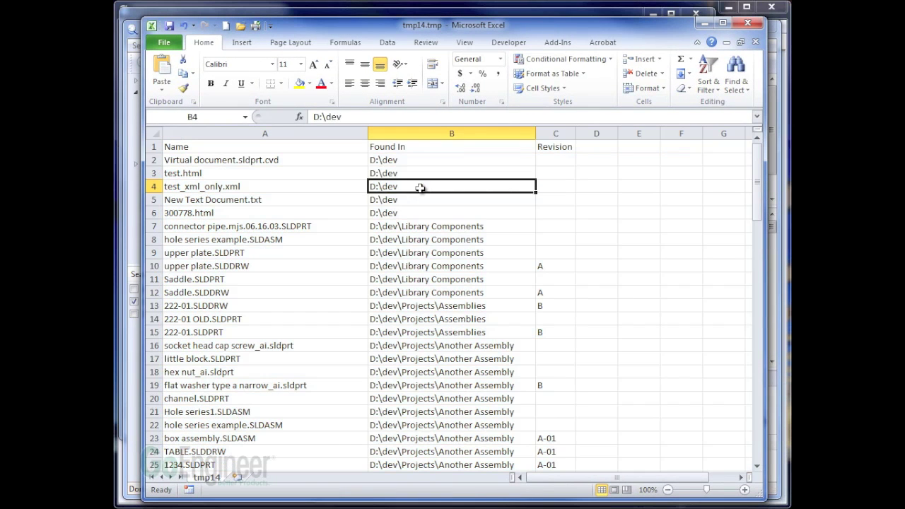
Step: Filter the Revision column to blanks only, leaving 48 of 101 records
left_click(424, 147)
left_click(389, 43)
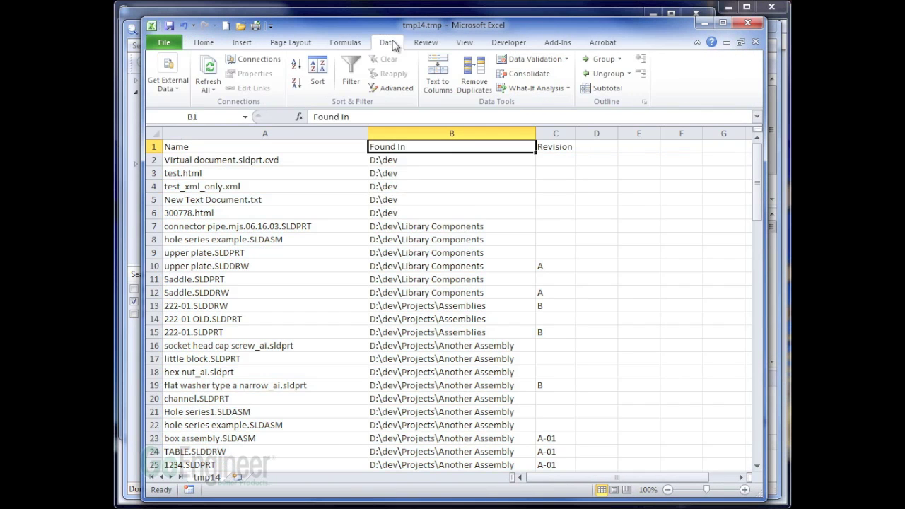
left_click(352, 74)
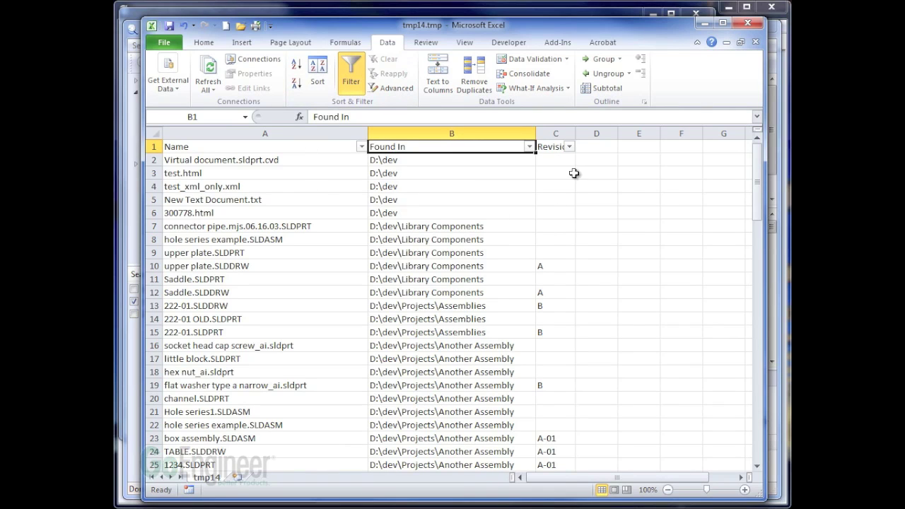
left_click(569, 147)
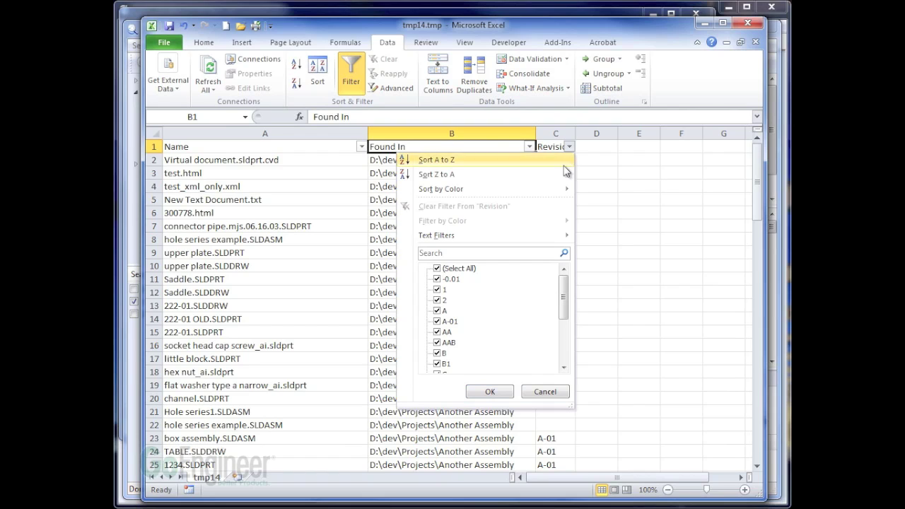
left_click(438, 269)
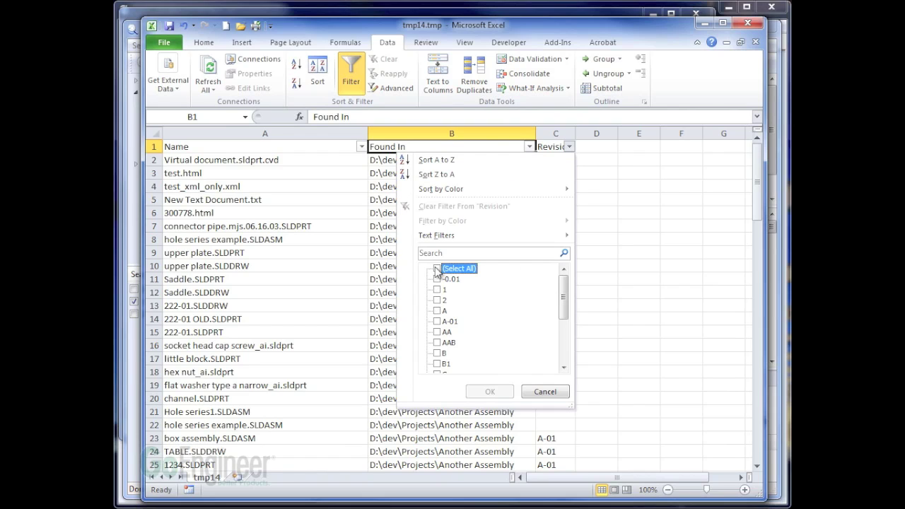
left_click_drag(564, 295, 564, 359)
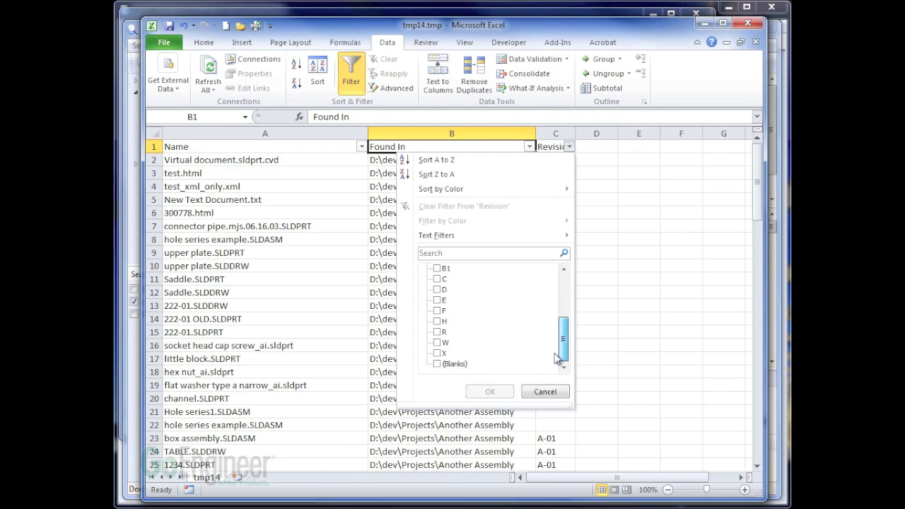
left_click(437, 364)
left_click(489, 392)
left_click(542, 251)
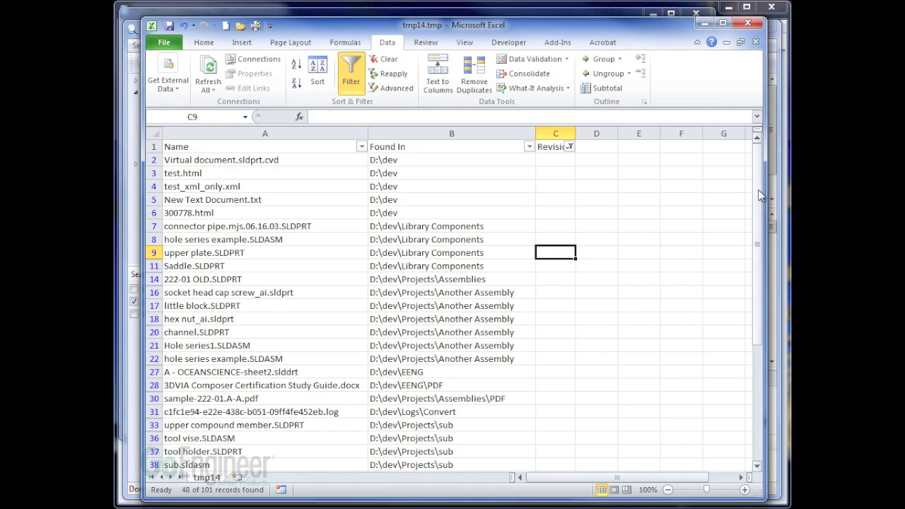
left_click_drag(756, 200, 703, 174)
Step: Insert a new column A before Name with the header 'Full Path'
right_click(237, 134)
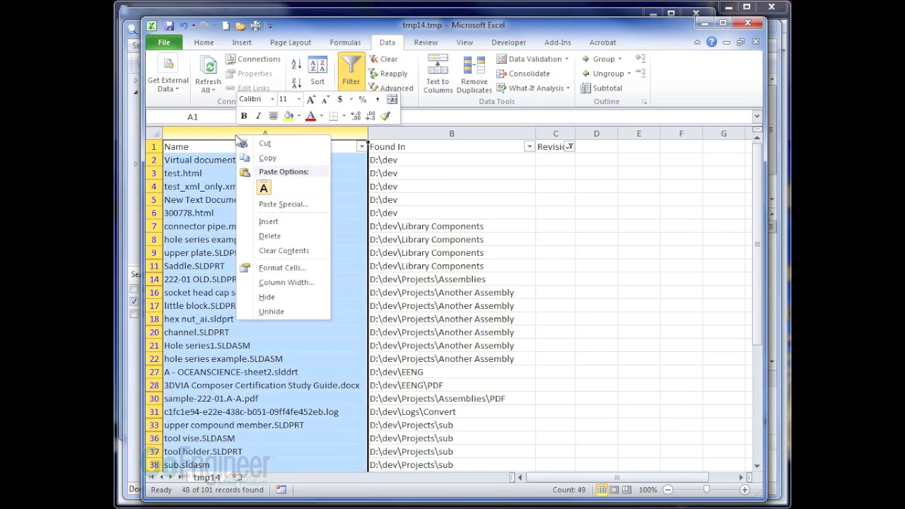
left_click(279, 222)
left_click_drag(205, 134, 312, 134)
left_click(234, 150)
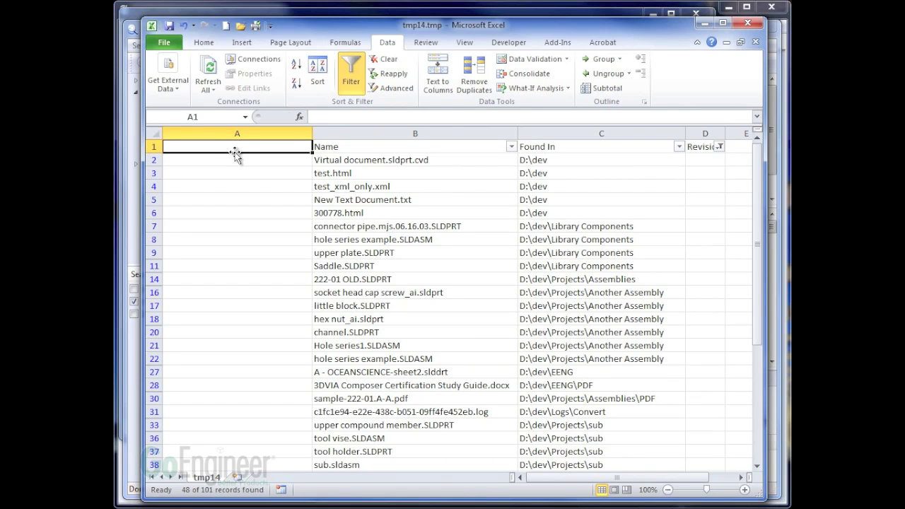
type("Full")
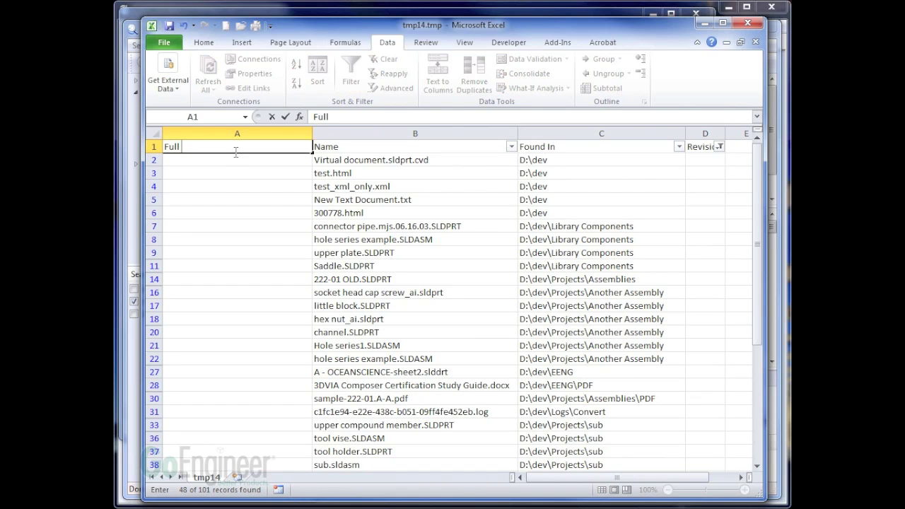
type(" Path")
key("Return")
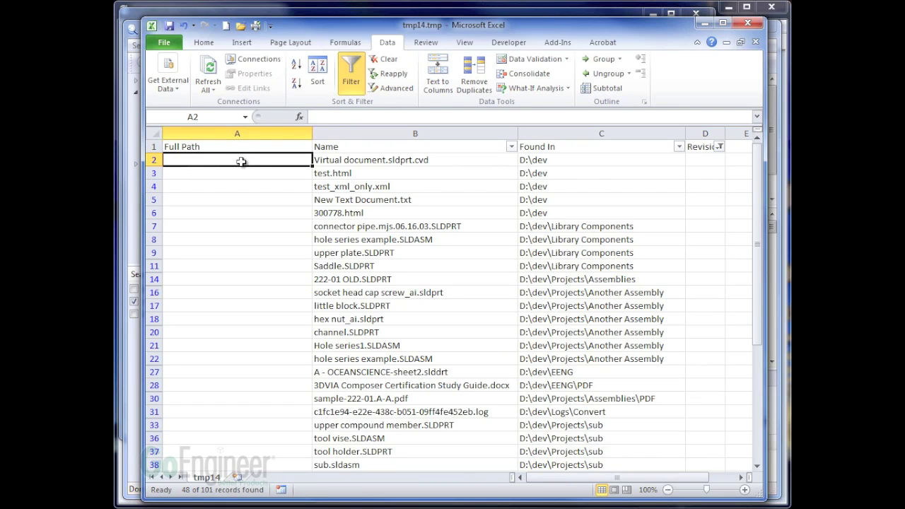
Step: Enter =C2&"\"&B2 in A2 to join folder and file name, and widen column A
type("=")
left_click(559, 161)
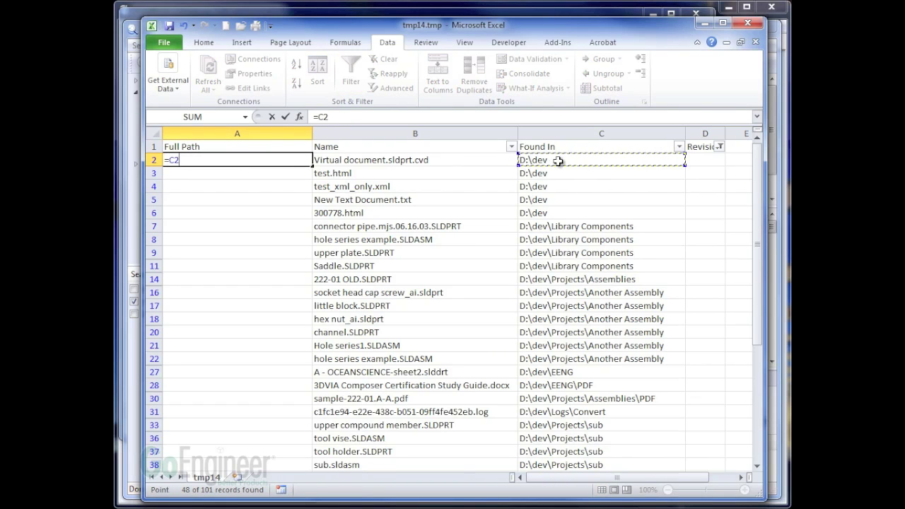
type("&\"\\\"&")
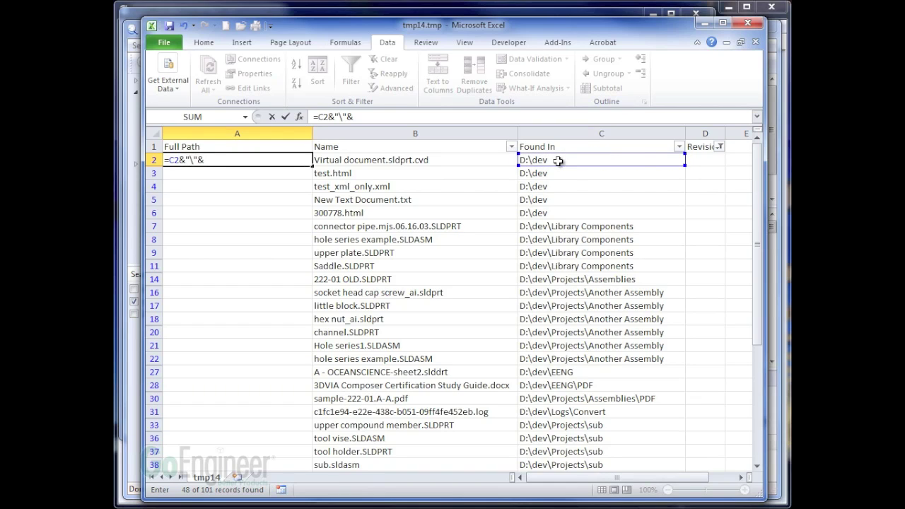
left_click(363, 160)
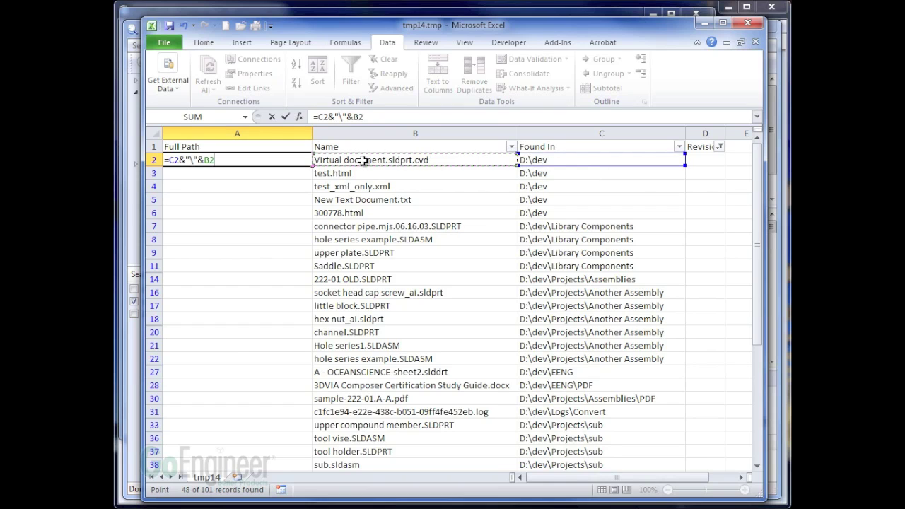
key("Return")
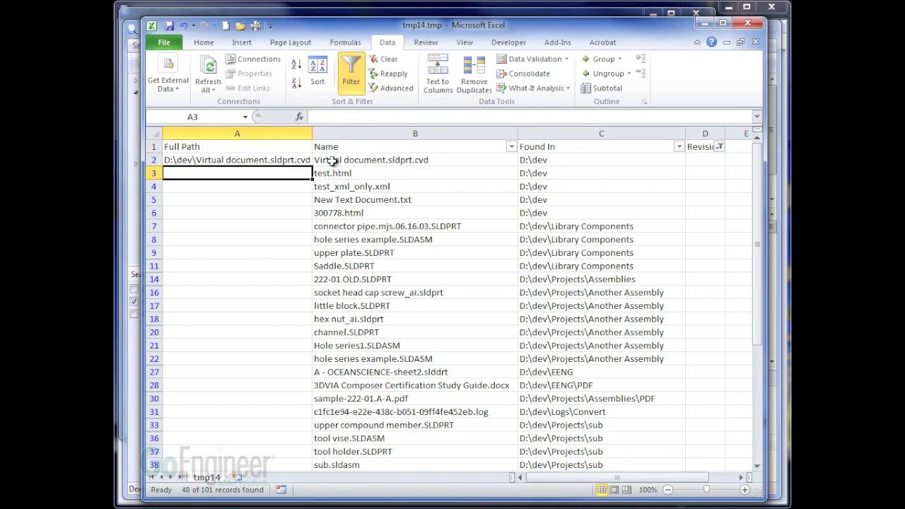
left_click_drag(312, 135, 343, 135)
left_click(255, 190)
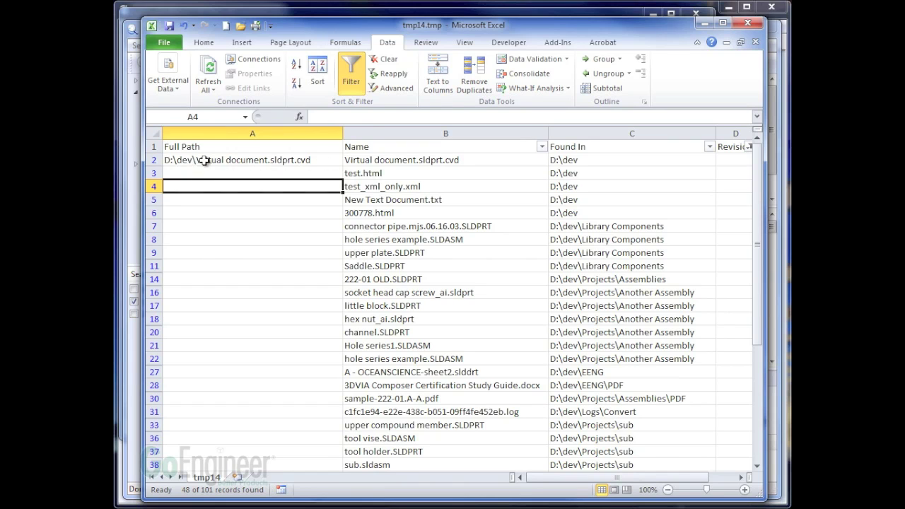
left_click(205, 160)
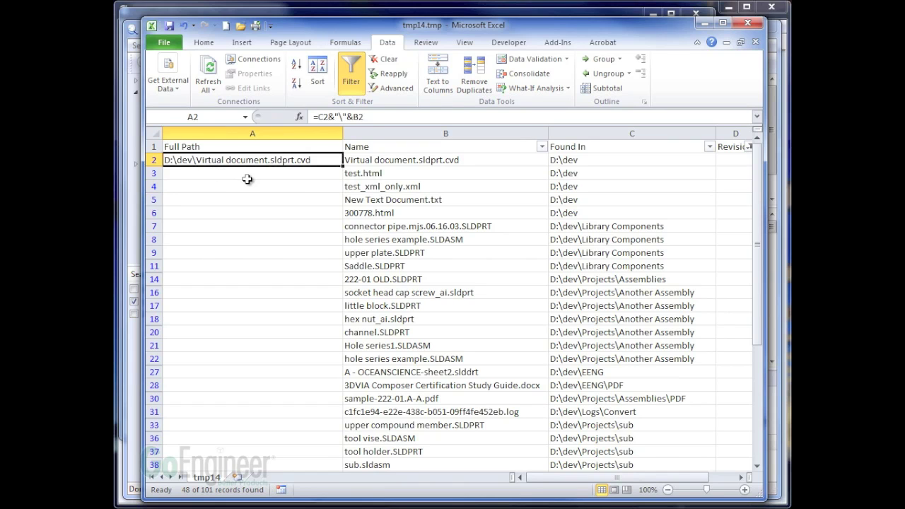
Step: Fill the Full Path formula down all 48 filtered rows and widen column A
double_click(344, 167)
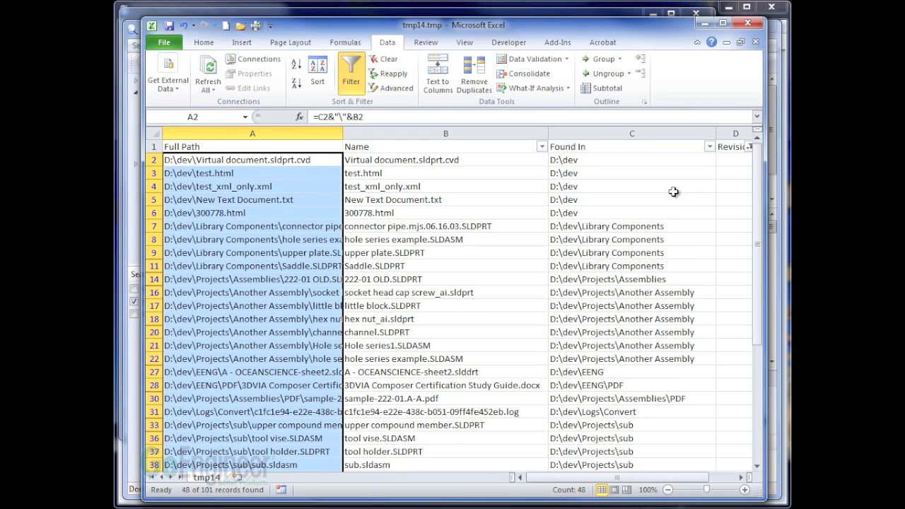
left_click(303, 163)
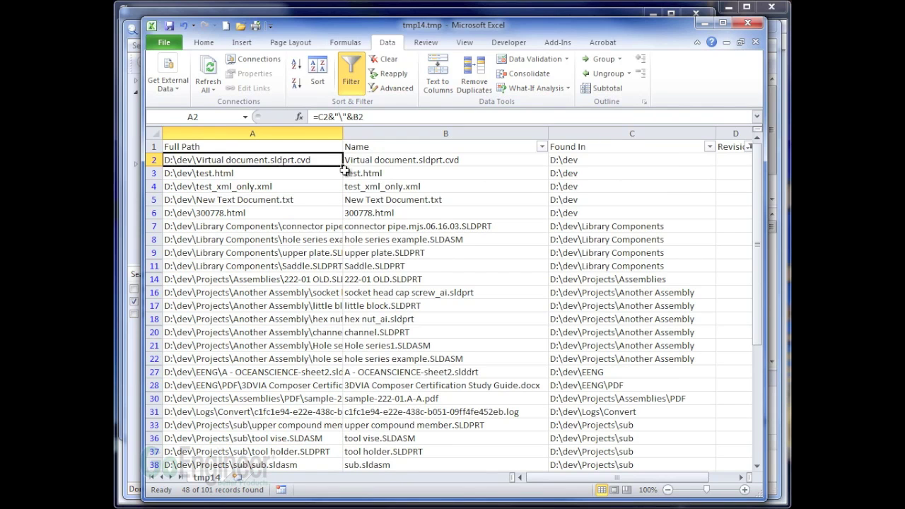
left_click_drag(343, 138, 391, 136)
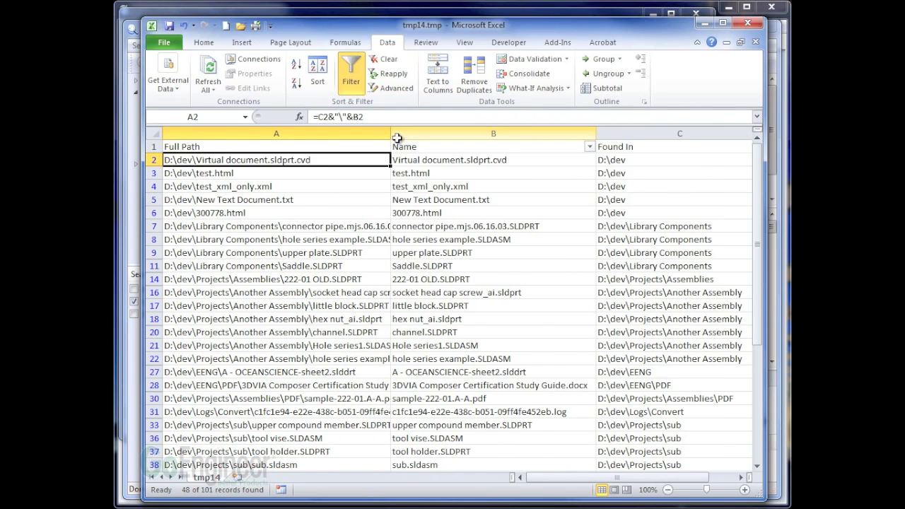
left_click_drag(758, 239, 756, 368)
left_click(354, 425)
scroll(354, 427, "up", 9)
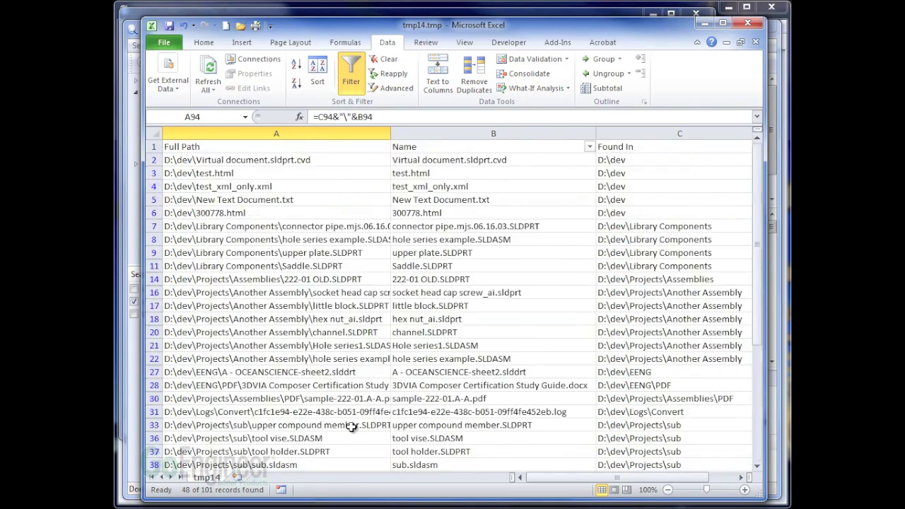